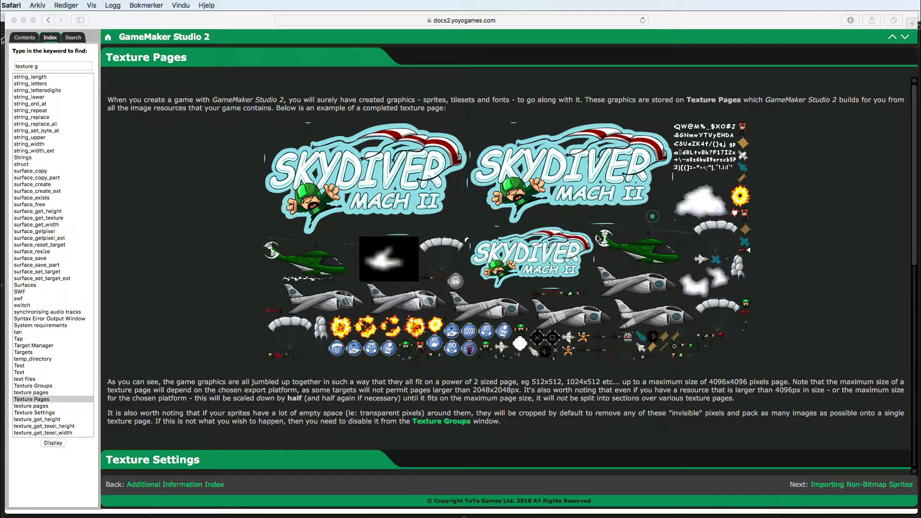
Return to GameMaker and move room0's top-left blue instance out and back to its original spot
{"action": "left_click_drag", "start_coordinate": [460, 276], "coordinate": [555, 285]}
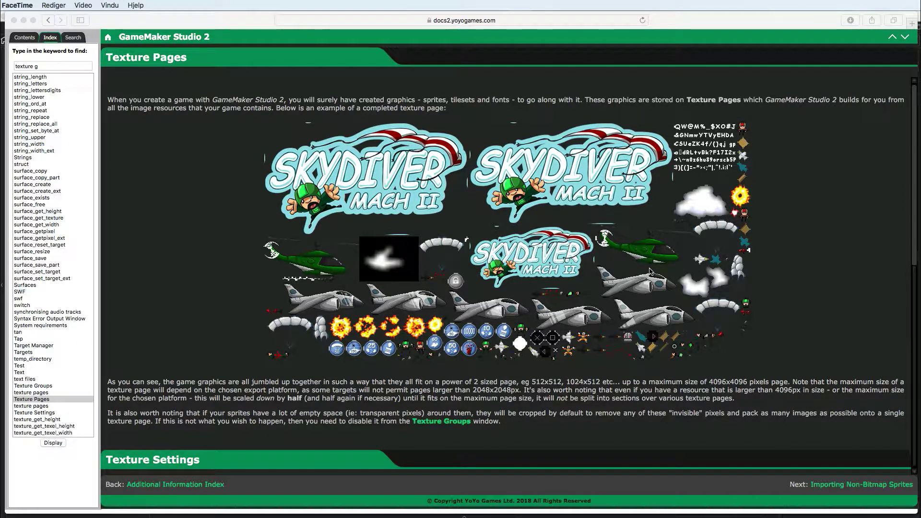
{"action": "left_click", "coordinate": [649, 273]}
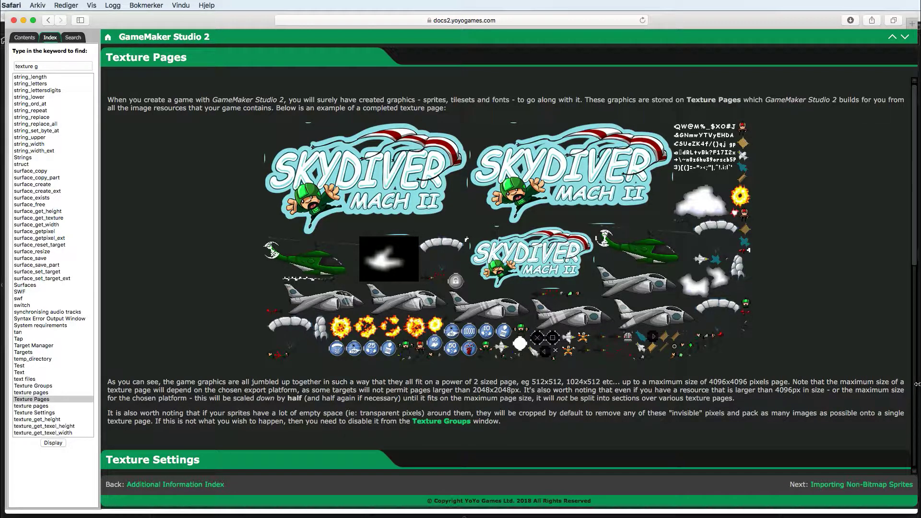
{"action": "key", "text": "super+Tab"}
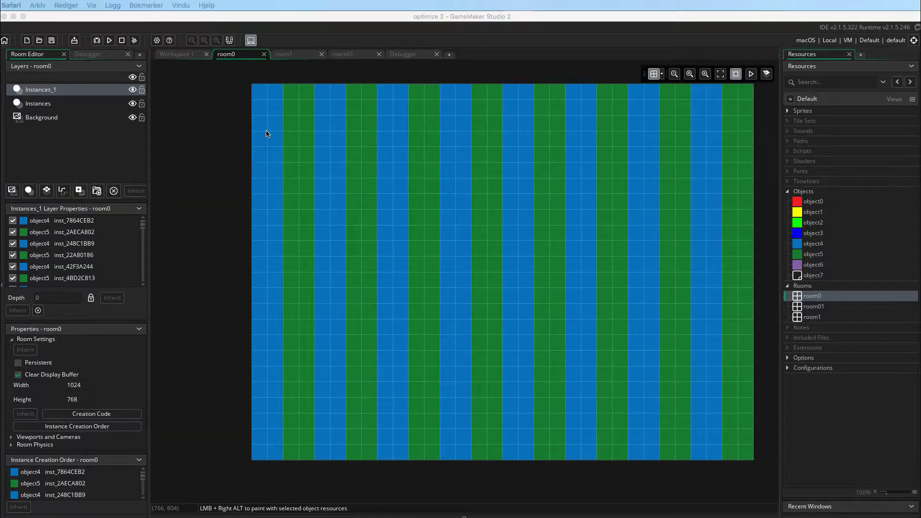
{"action": "left_click_drag", "start_coordinate": [266, 134], "coordinate": [226, 146]}
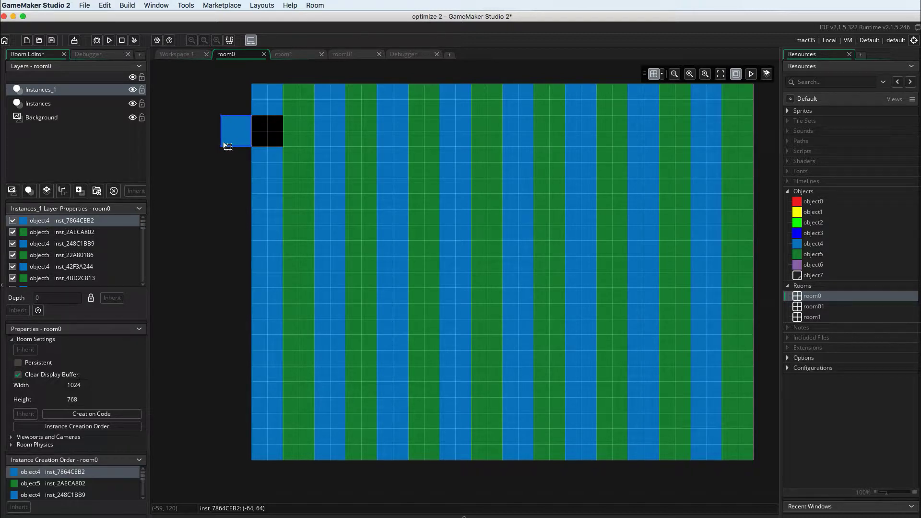
{"action": "left_click_drag", "start_coordinate": [226, 146], "coordinate": [268, 138]}
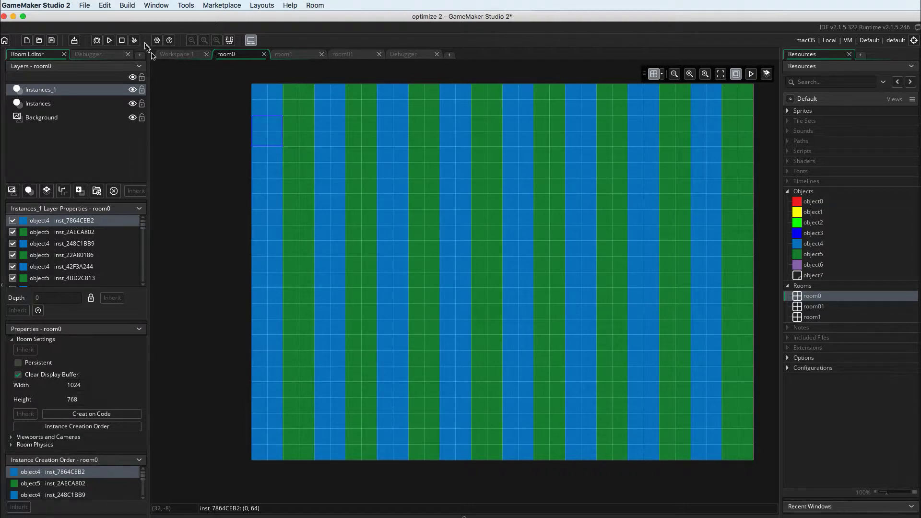
Run the game in the debugger to view the blue-green stripes, then quit back to the object workspace
{"action": "left_click", "coordinate": [175, 55]}
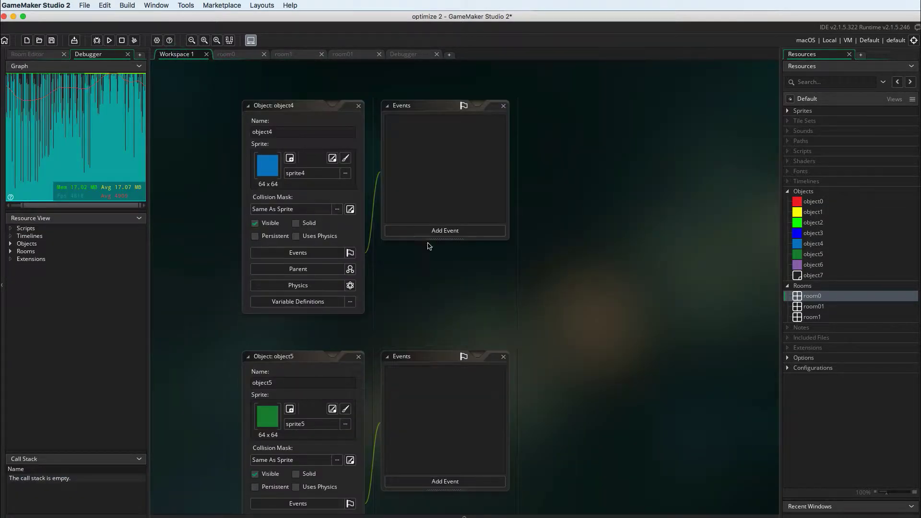
{"action": "scroll", "coordinate": [428, 246], "scroll_direction": "down", "scroll_amount": 1}
{"action": "scroll", "coordinate": [428, 245], "scroll_direction": "down", "scroll_amount": 2}
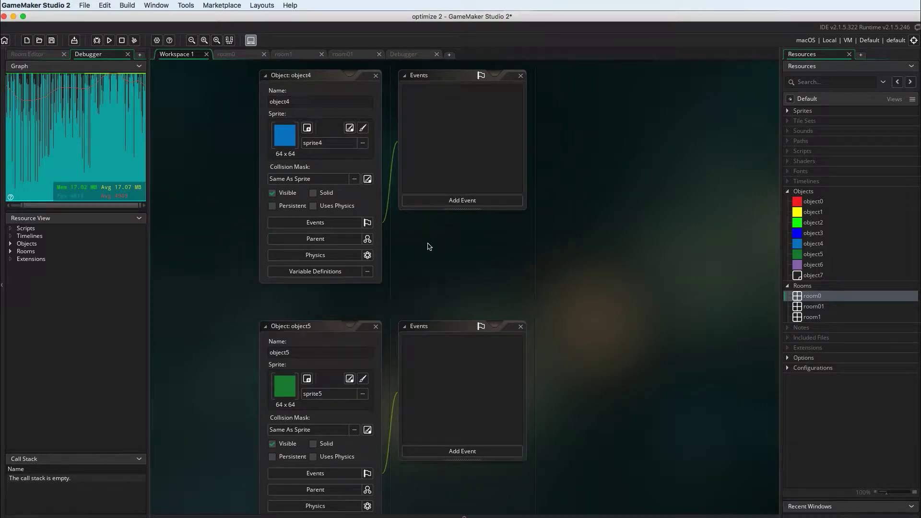
{"action": "left_click", "coordinate": [97, 41]}
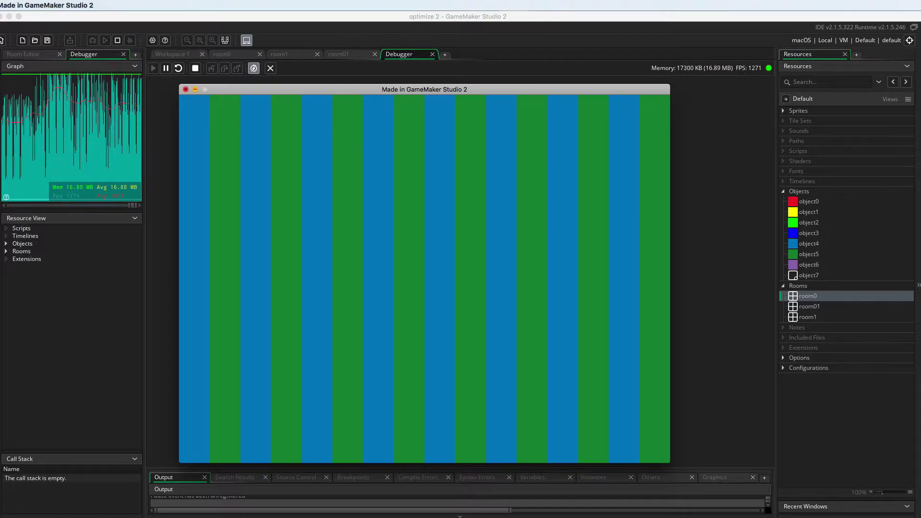
{"action": "key", "text": "super+q"}
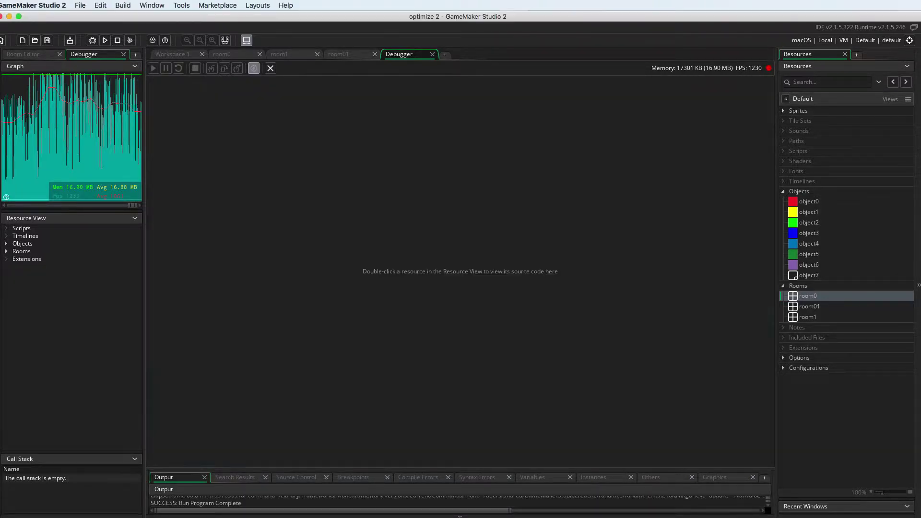
{"action": "left_click", "coordinate": [171, 54]}
Open Texture Groups, switch to the greens group and preview sprite2
{"action": "left_click", "coordinate": [181, 5]}
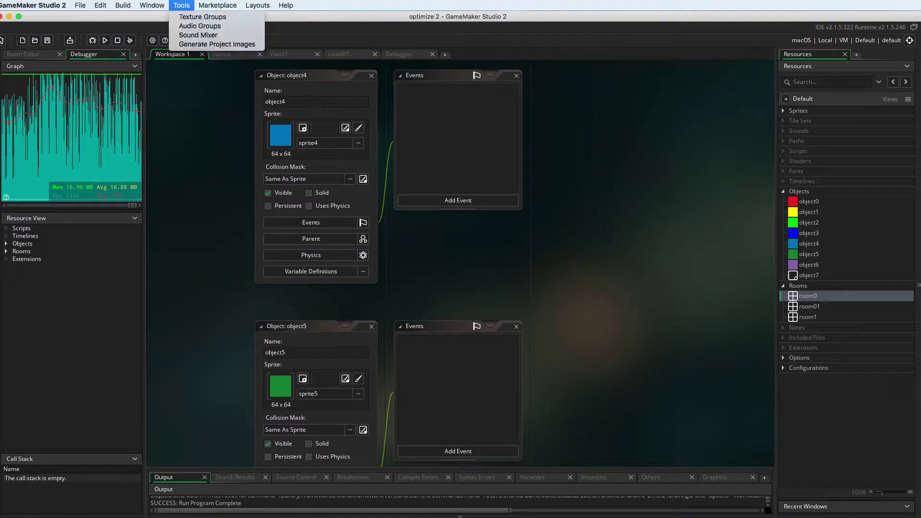
{"action": "left_click", "coordinate": [201, 17]}
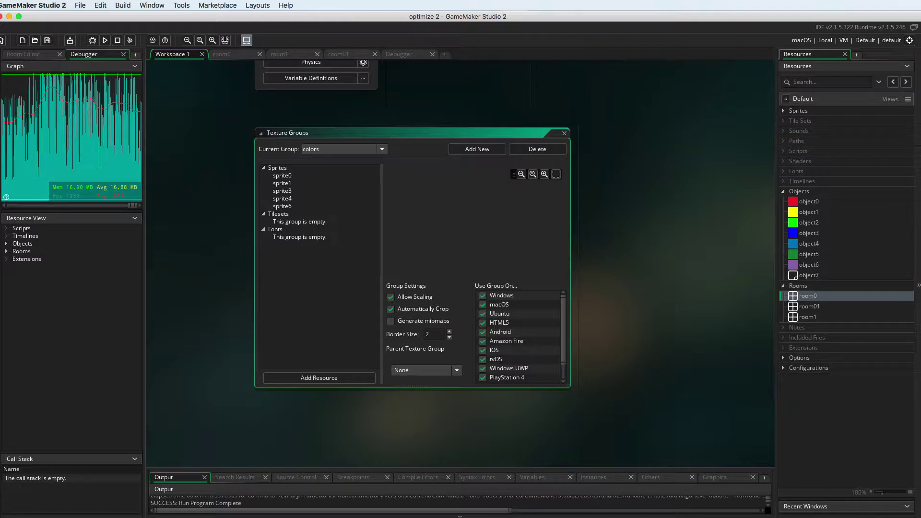
{"action": "left_click", "coordinate": [341, 149]}
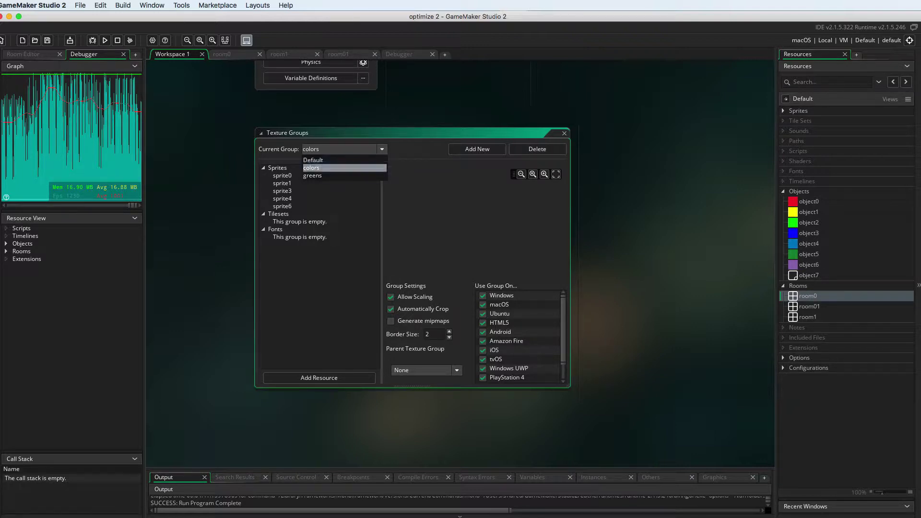
{"action": "left_click", "coordinate": [320, 176]}
{"action": "left_click", "coordinate": [282, 175]}
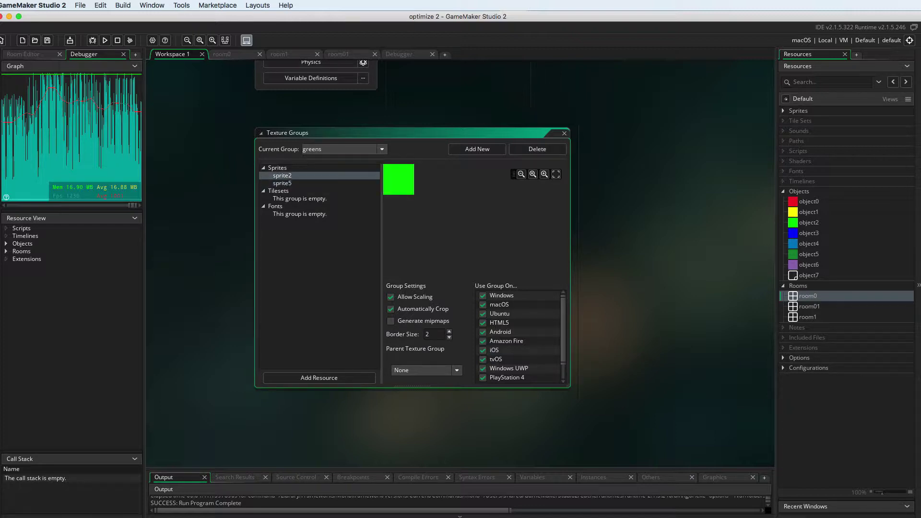
Switch to the colors group and preview sprite3, blue sprite4 and purple sprite6
{"action": "left_click", "coordinate": [342, 149]}
{"action": "left_click", "coordinate": [331, 169]}
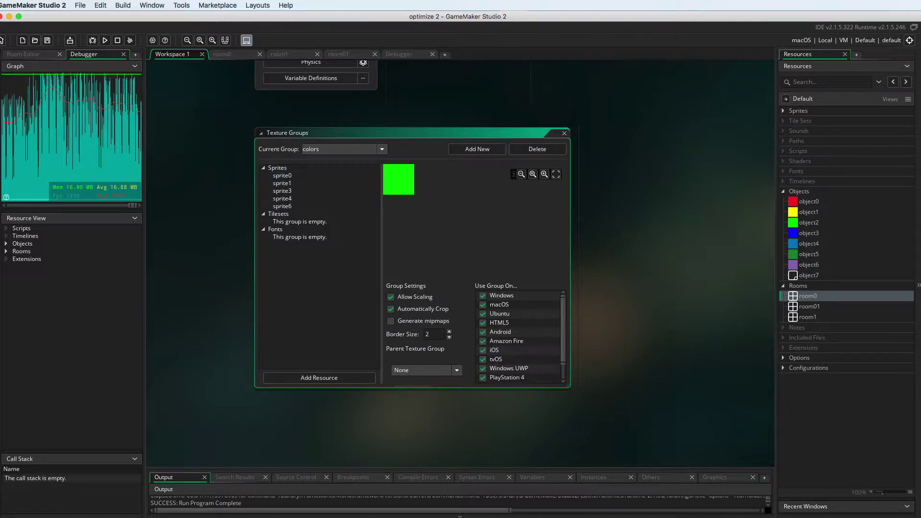
{"action": "left_click", "coordinate": [283, 176]}
{"action": "left_click", "coordinate": [283, 190]}
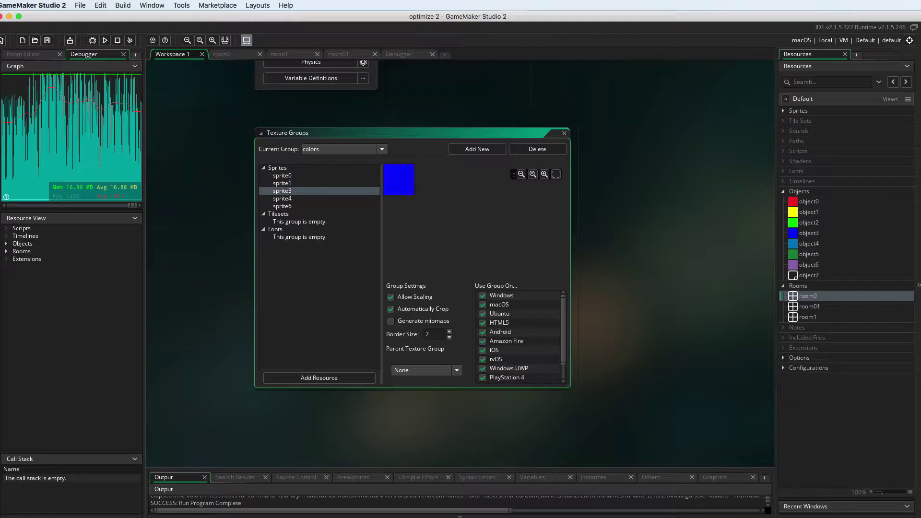
{"action": "left_click", "coordinate": [282, 207]}
{"action": "left_click", "coordinate": [282, 198]}
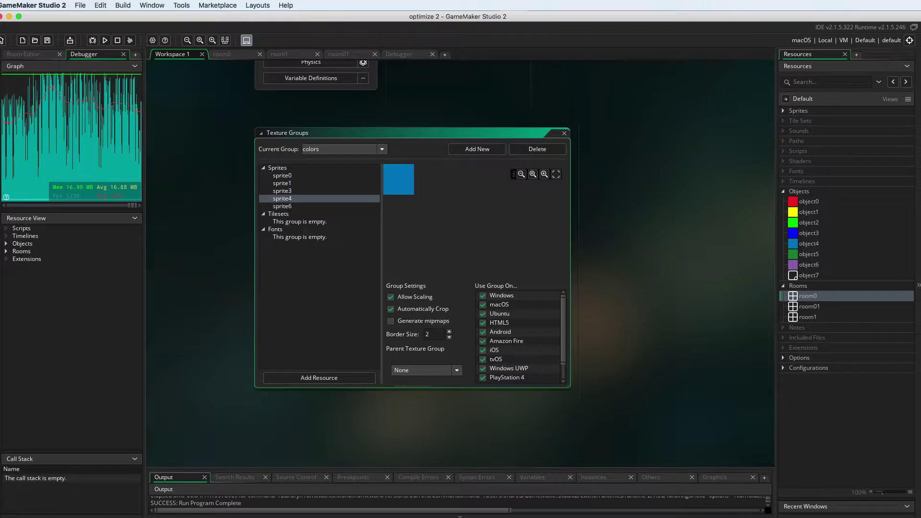
{"action": "left_click", "coordinate": [282, 206]}
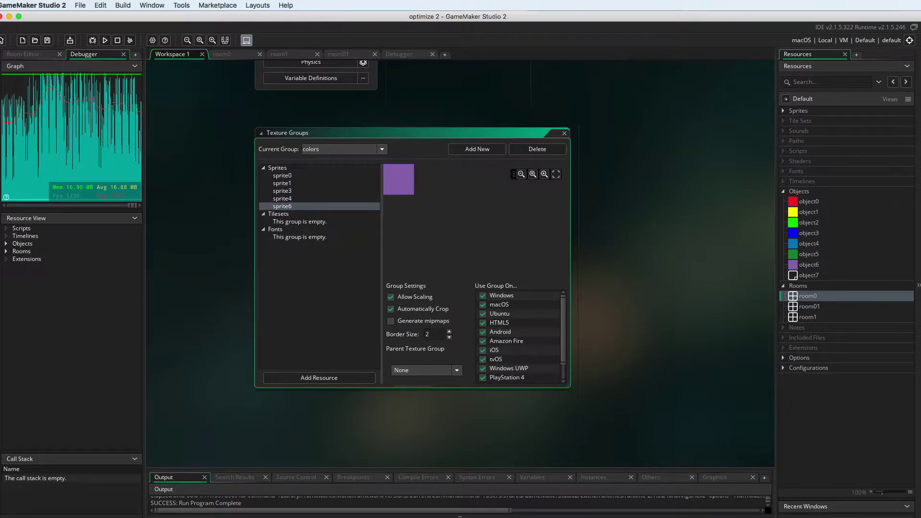
{"action": "left_click", "coordinate": [282, 199]}
Add sprite4 to the greens texture group and rerun the game with F5
{"action": "left_click", "coordinate": [382, 150]}
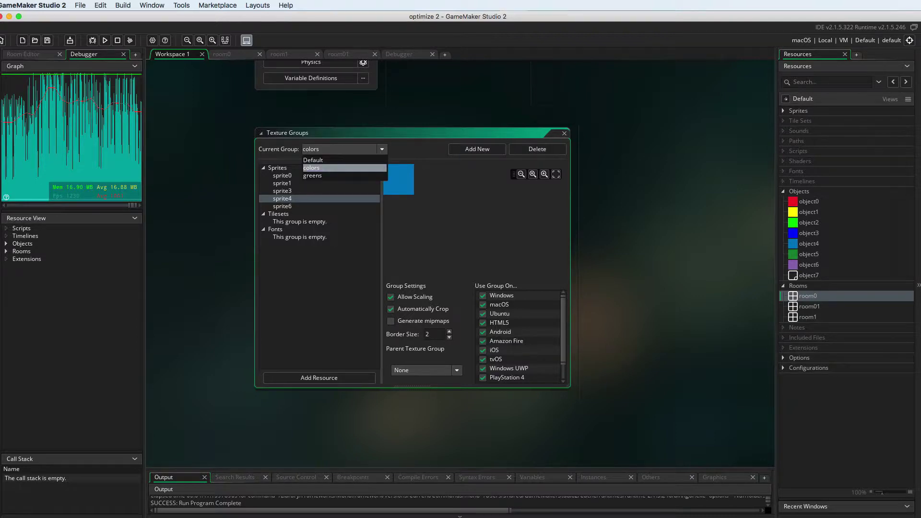
{"action": "left_click", "coordinate": [344, 176]}
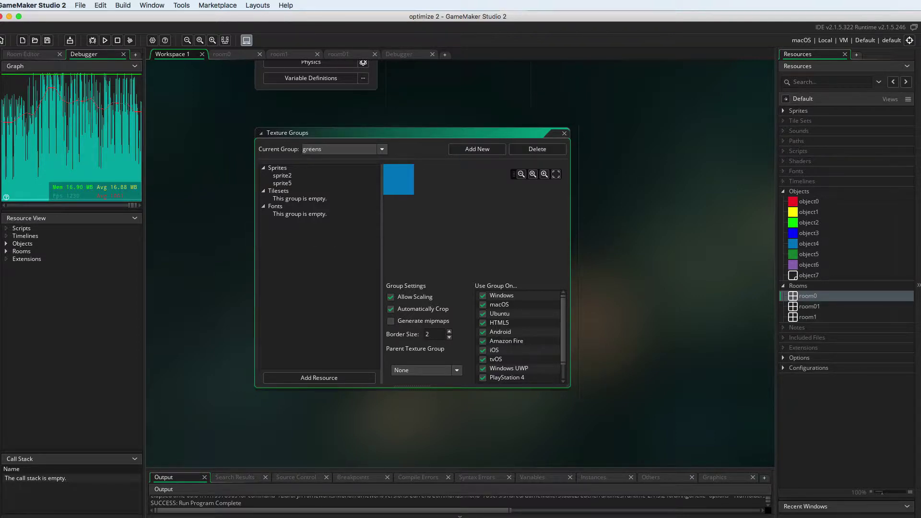
{"action": "left_click", "coordinate": [319, 378]}
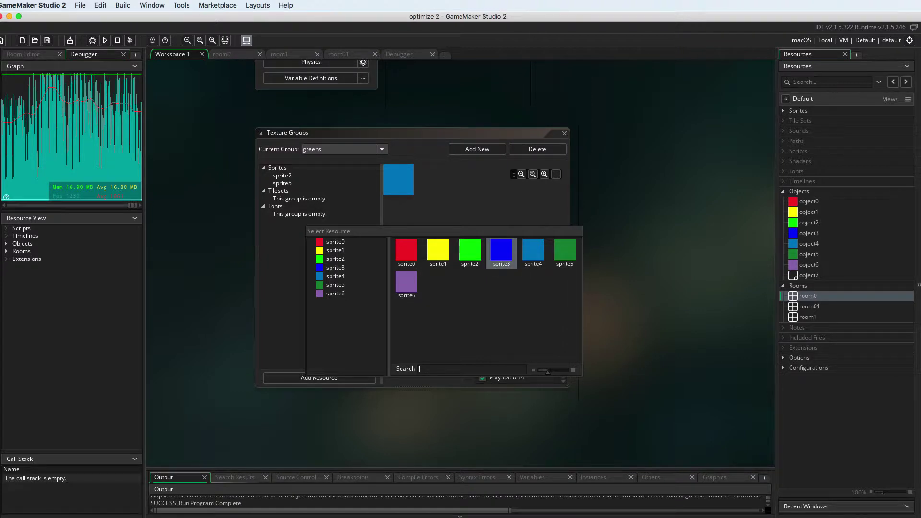
{"action": "left_click", "coordinate": [533, 251]}
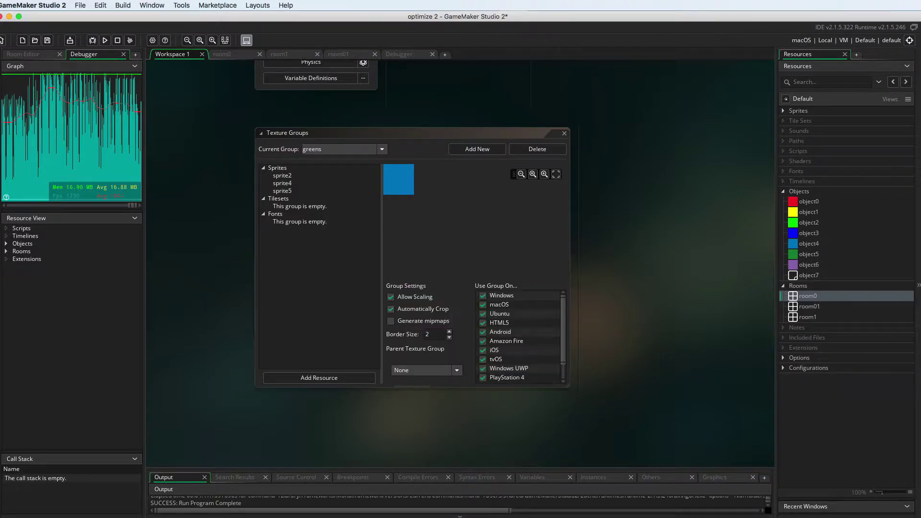
{"action": "left_click", "coordinate": [282, 176]}
{"action": "left_click", "coordinate": [282, 191]}
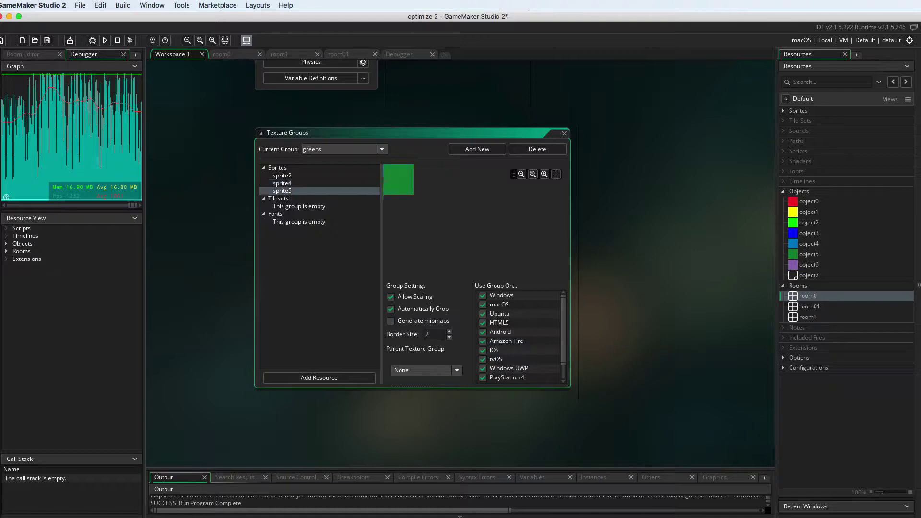
{"action": "key", "text": "F5"}
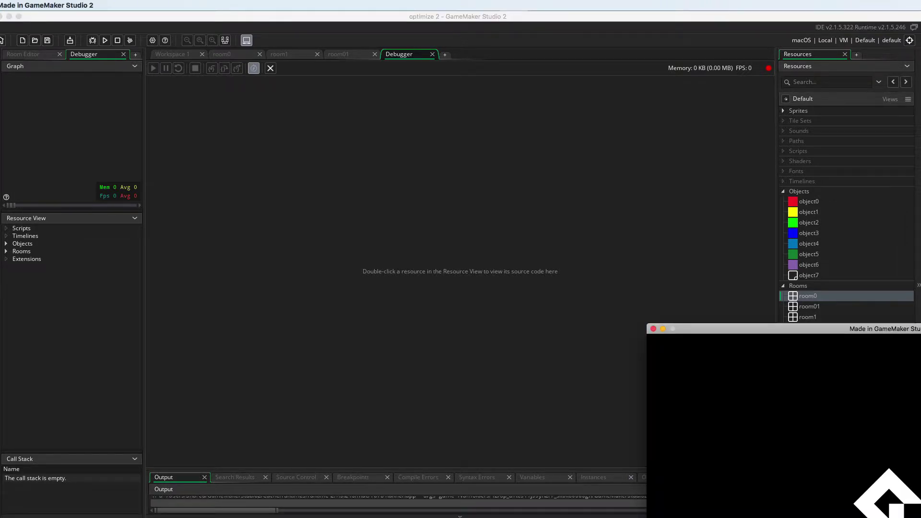
{"action": "left_click_drag", "start_coordinate": [756, 329], "coordinate": [345, 84]}
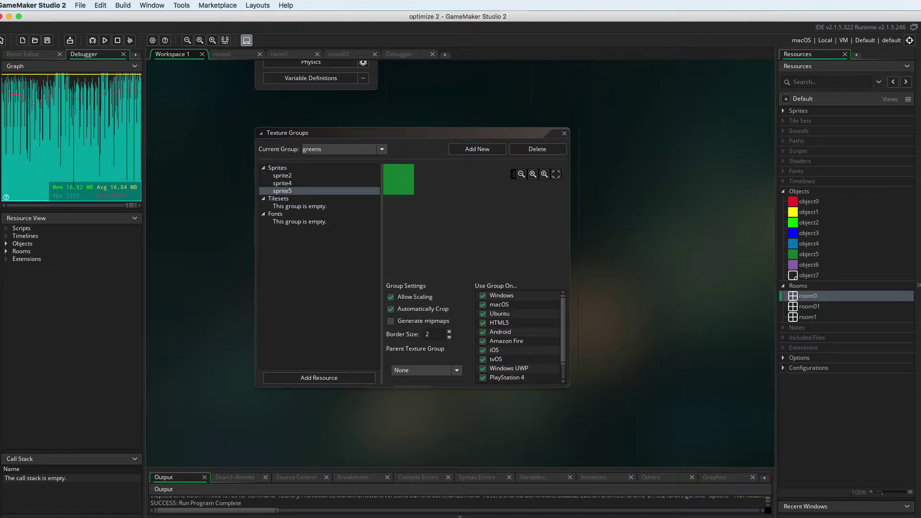
{"action": "double_click", "coordinate": [809, 275]}
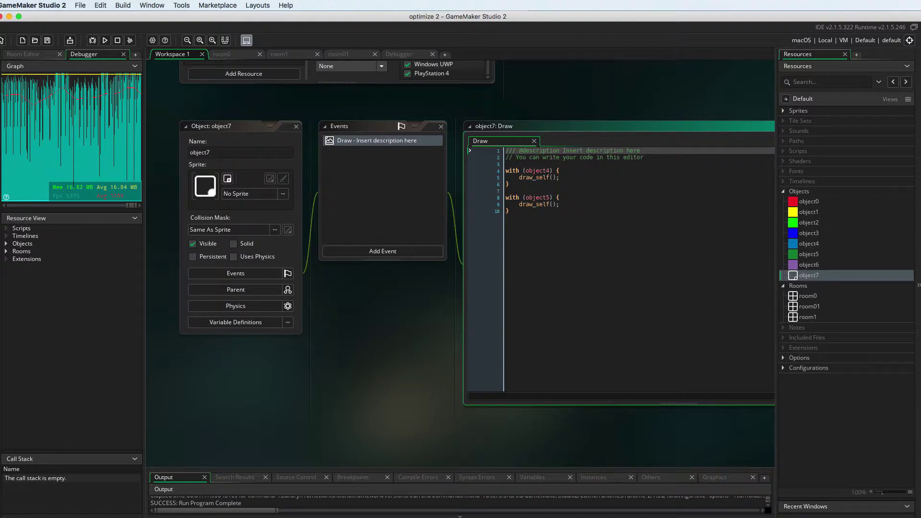
{"action": "left_click_drag", "start_coordinate": [509, 184], "coordinate": [506, 171]}
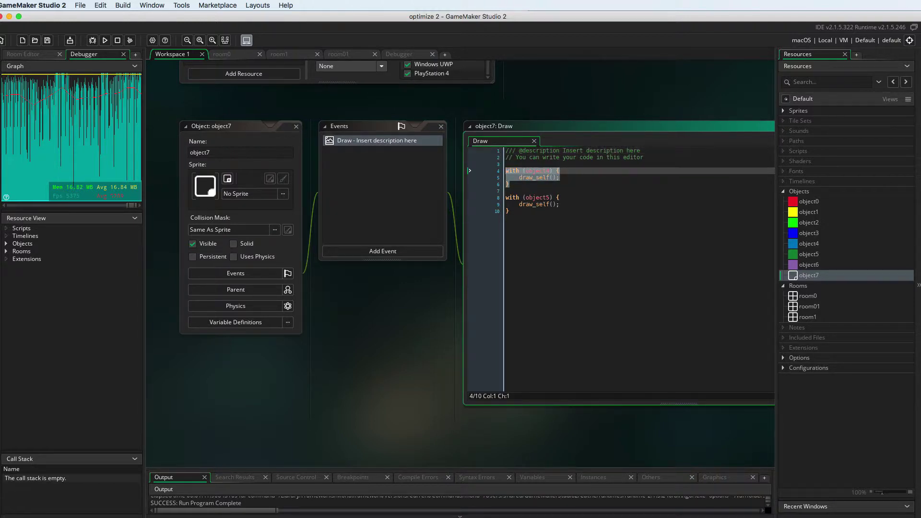
{"action": "left_click", "coordinate": [509, 184]}
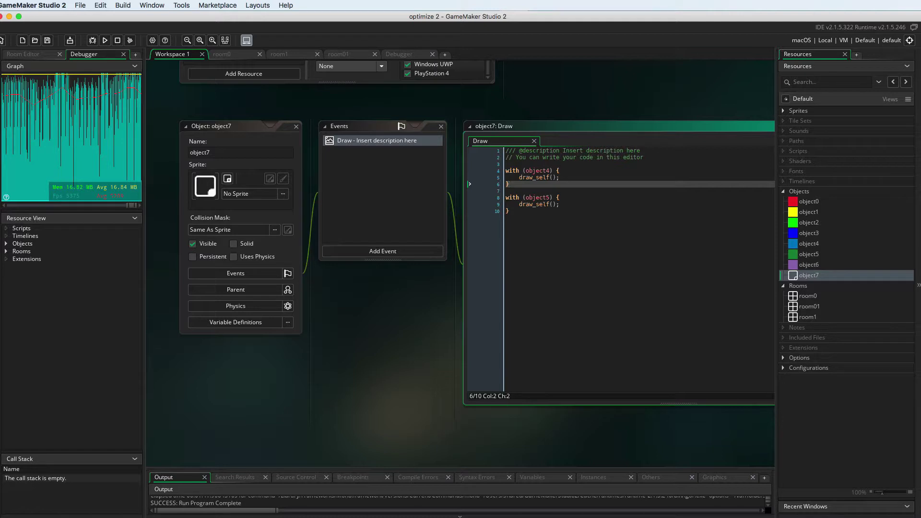
{"action": "double_click", "coordinate": [539, 171]}
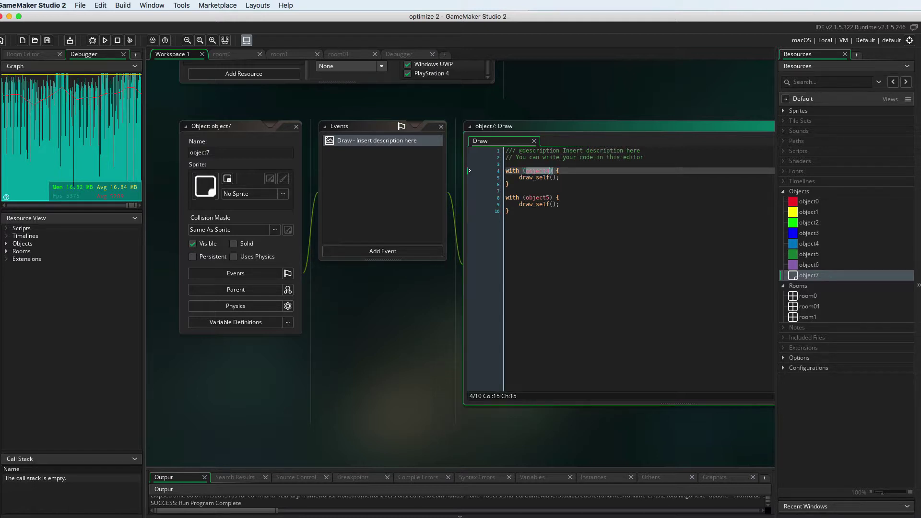
{"action": "key", "text": "F1"}
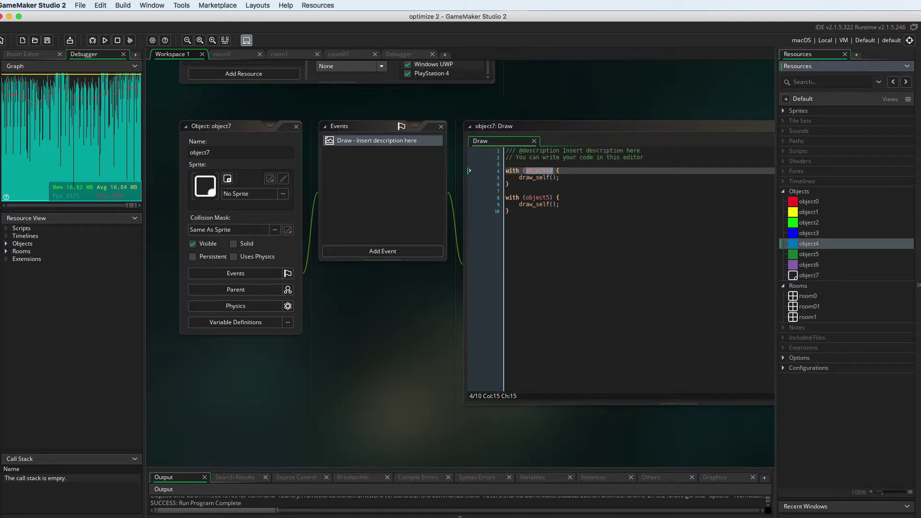
{"action": "left_click", "coordinate": [520, 177]}
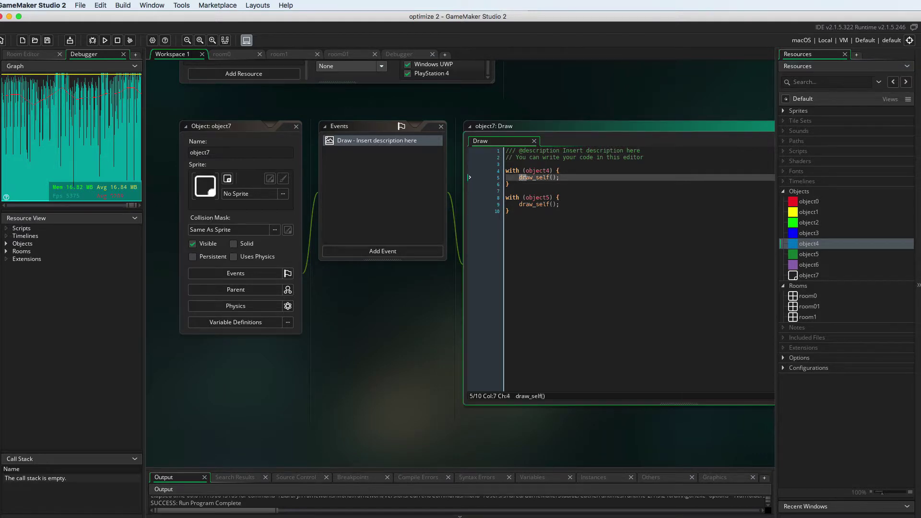
{"action": "left_click_drag", "start_coordinate": [520, 177], "coordinate": [556, 177]}
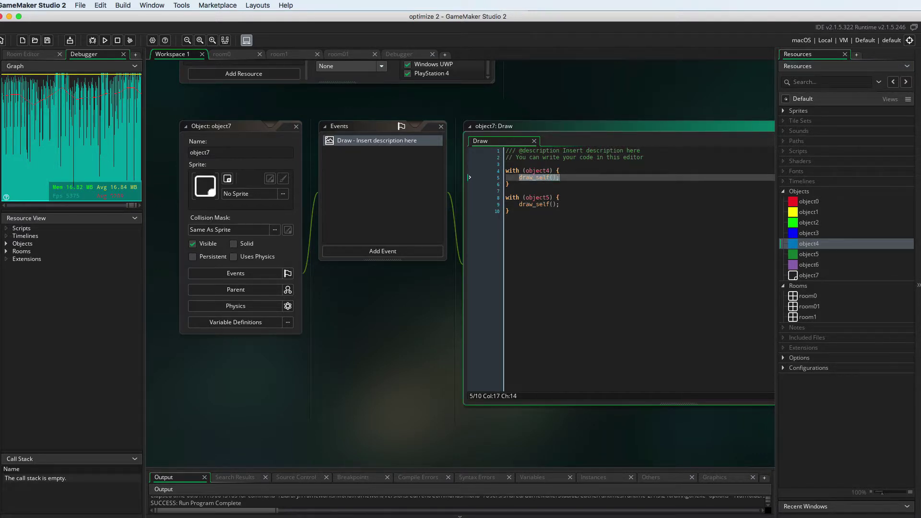
{"action": "left_click", "coordinate": [536, 198]}
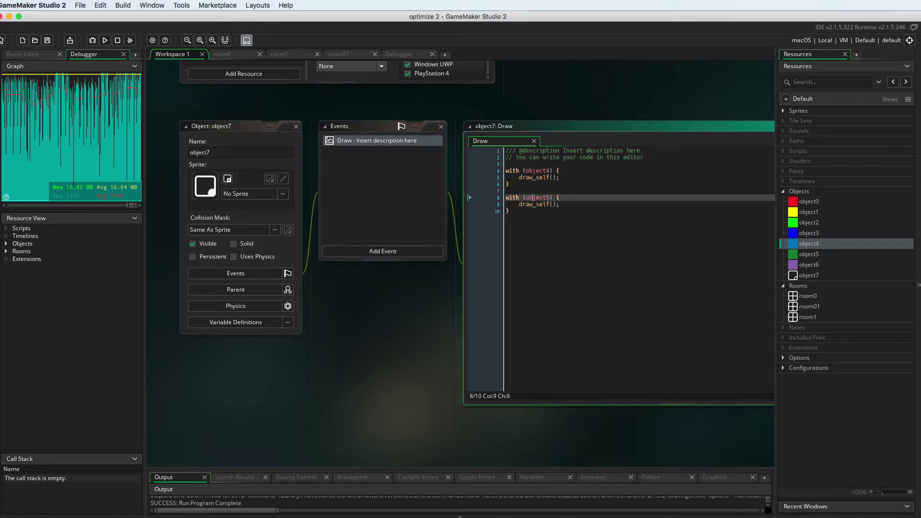
{"action": "double_click", "coordinate": [537, 197]}
{"action": "key", "text": "Down"}
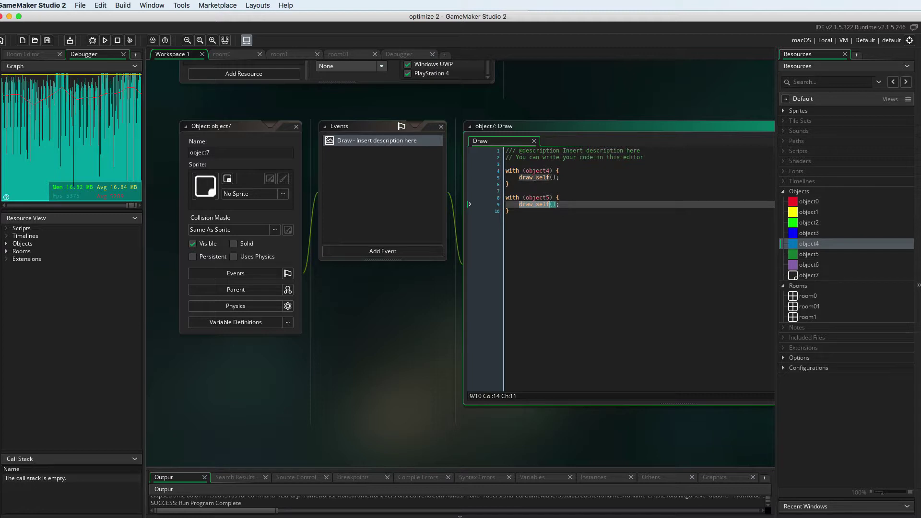
{"action": "key", "text": "Right"}
{"action": "key", "text": "Right"}
{"action": "key", "text": "Right"}
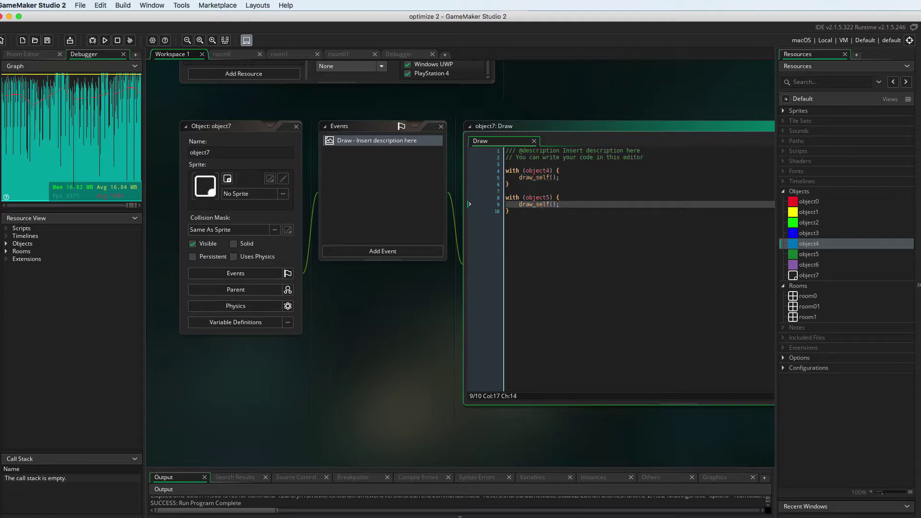
{"action": "scroll", "coordinate": [461, 259], "scroll_direction": "up", "scroll_amount": 5}
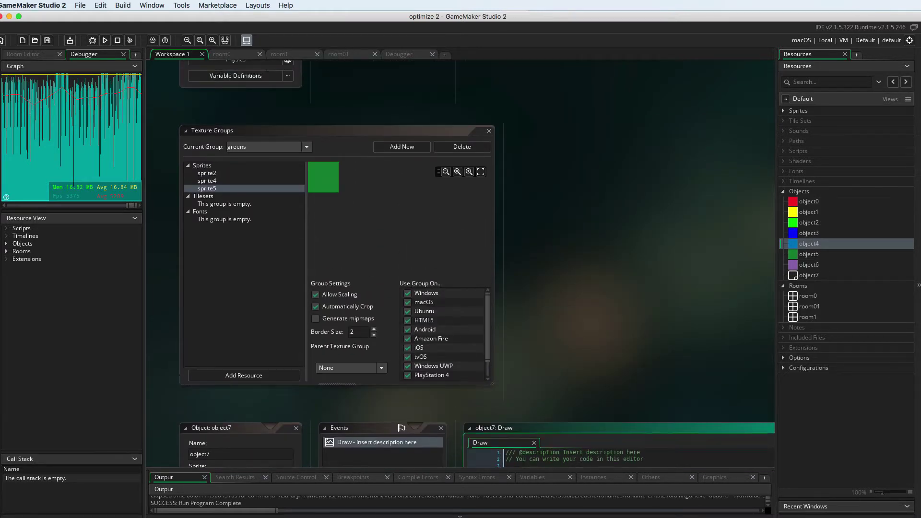
{"action": "scroll", "coordinate": [461, 259], "scroll_direction": "down", "scroll_amount": 5}
{"action": "scroll", "coordinate": [462, 259], "scroll_direction": "down", "scroll_amount": 10}
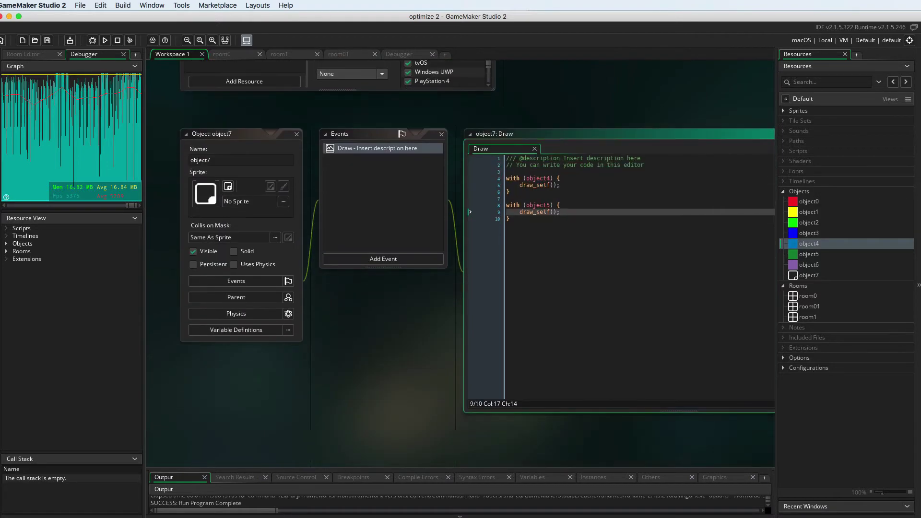
{"action": "scroll", "coordinate": [461, 259], "scroll_direction": "up", "scroll_amount": 1}
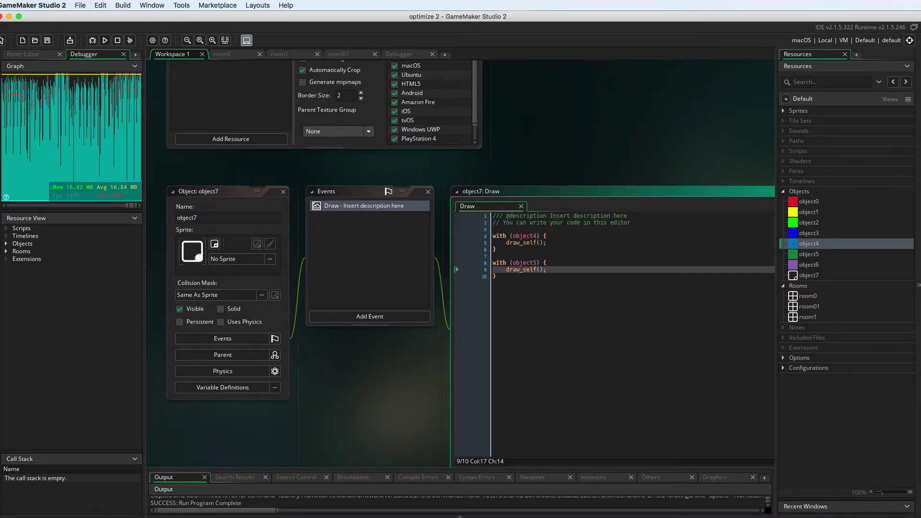
{"action": "scroll", "coordinate": [461, 259], "scroll_direction": "up", "scroll_amount": 5}
{"action": "scroll", "coordinate": [461, 259], "scroll_direction": "up", "scroll_amount": 5}
{"action": "scroll", "coordinate": [461, 259], "scroll_direction": "down", "scroll_amount": 5}
{"action": "scroll", "coordinate": [461, 259], "scroll_direction": "down", "scroll_amount": 3}
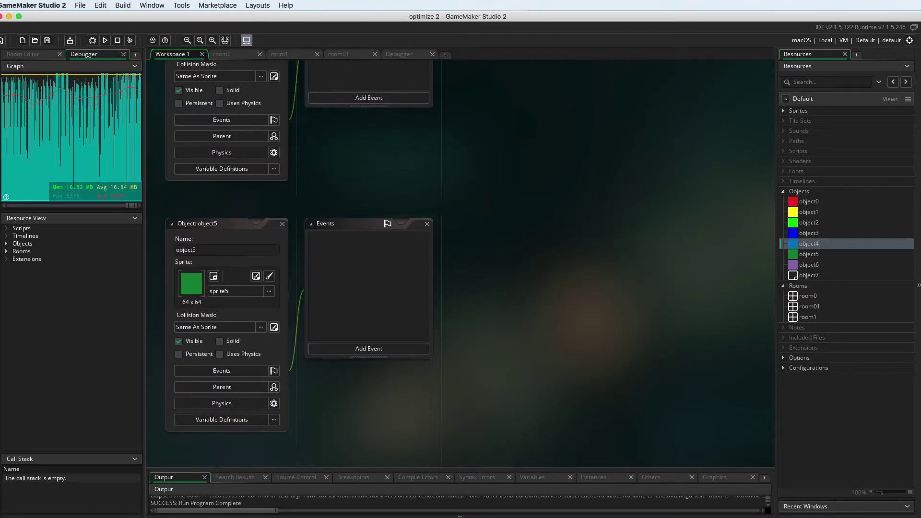
{"action": "scroll", "coordinate": [460, 259], "scroll_direction": "up", "scroll_amount": 3}
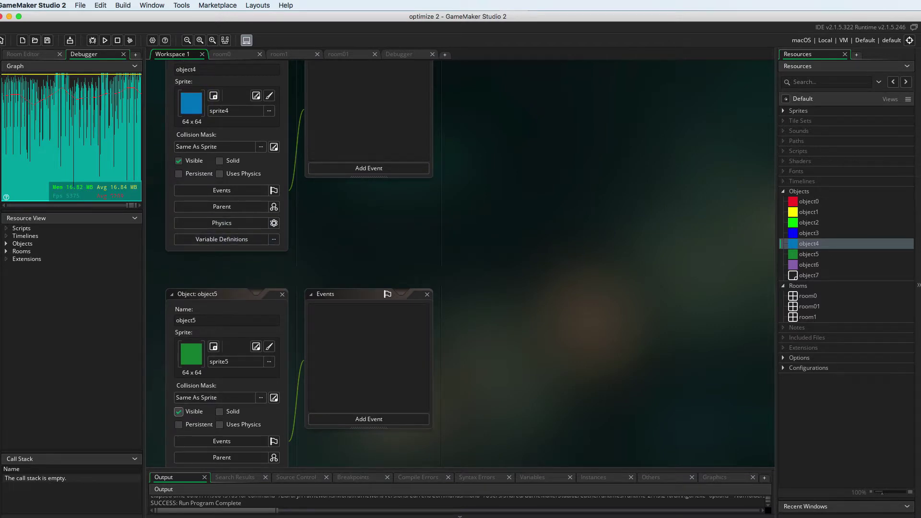
Uncheck Visible on both object5 and object4
{"action": "left_click", "coordinate": [179, 411]}
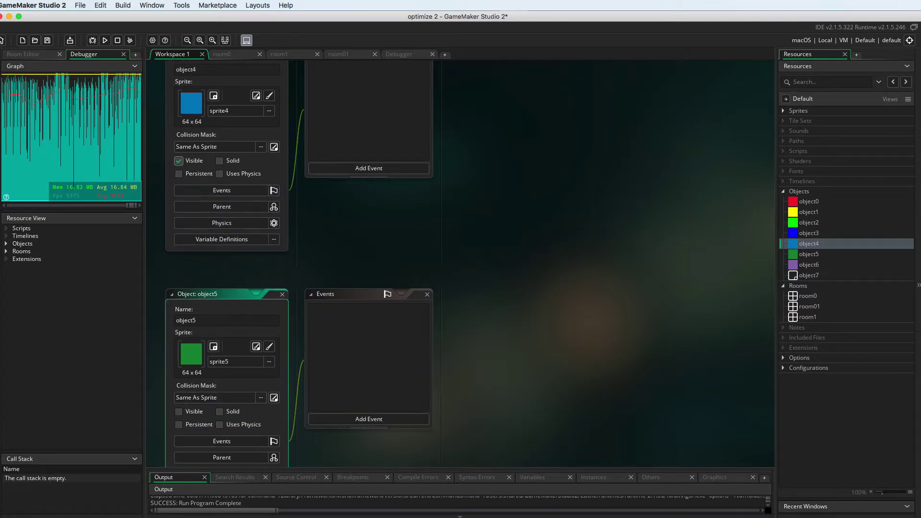
{"action": "left_click", "coordinate": [179, 160]}
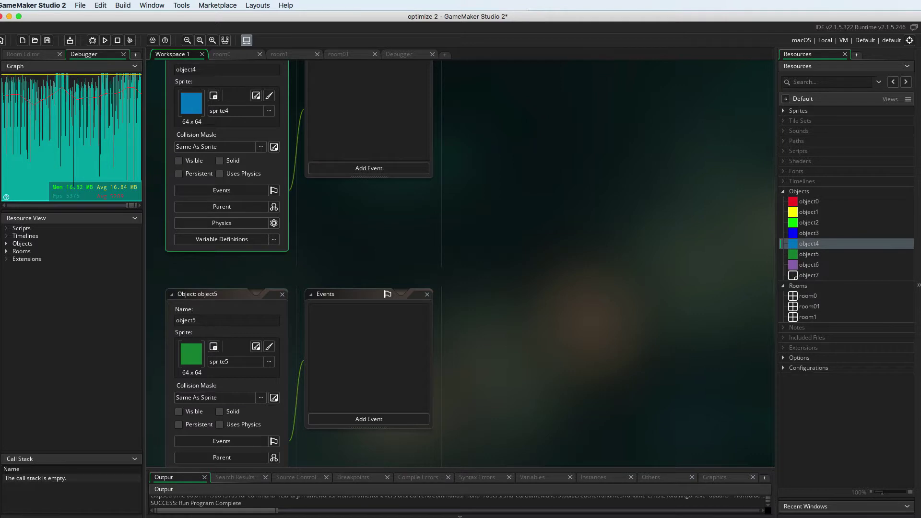
{"action": "scroll", "coordinate": [360, 288], "scroll_direction": "down", "scroll_amount": 3}
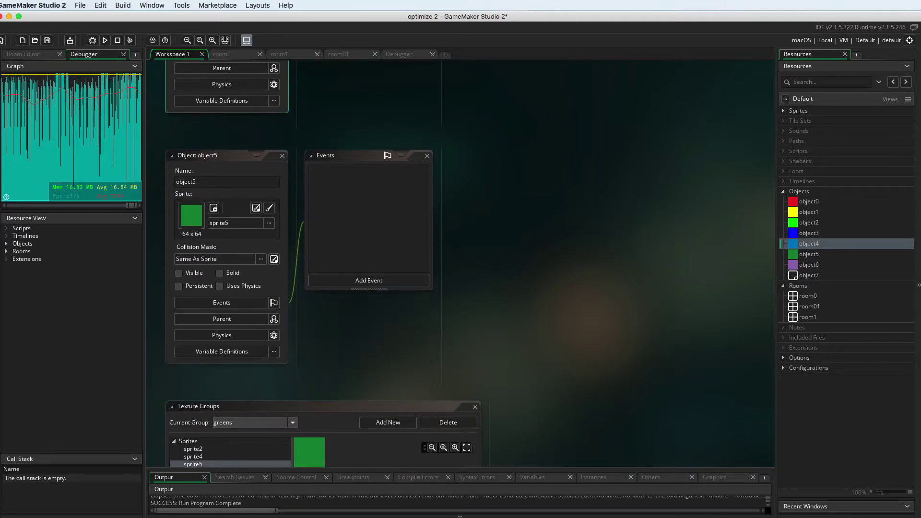
{"action": "scroll", "coordinate": [360, 288], "scroll_direction": "down", "scroll_amount": 3}
{"action": "scroll", "coordinate": [360, 288], "scroll_direction": "down", "scroll_amount": 3}
{"action": "scroll", "coordinate": [360, 288], "scroll_direction": "down", "scroll_amount": 3}
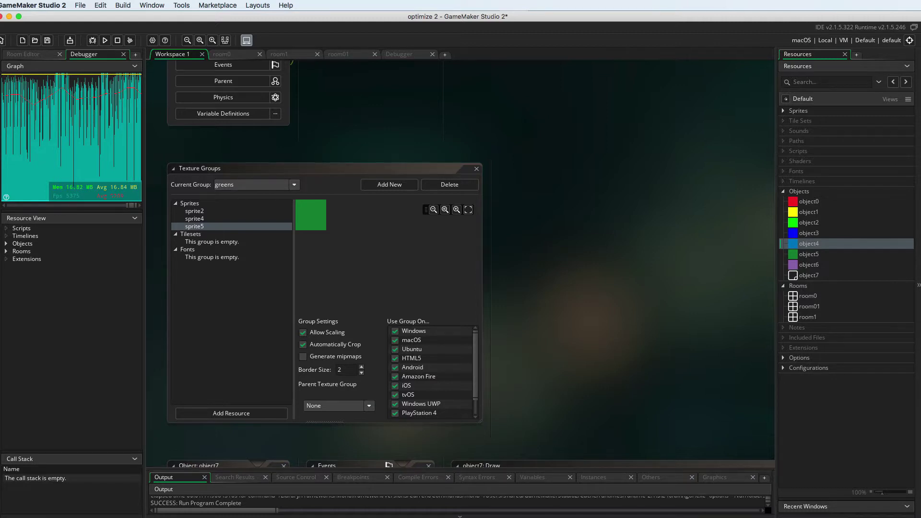
Add sprite4 to the colors texture group
{"action": "left_click", "coordinate": [194, 218]}
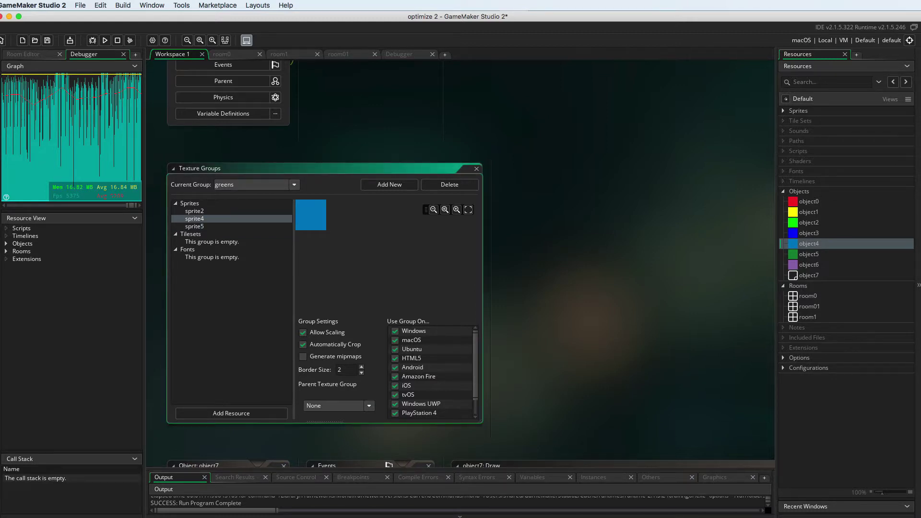
{"action": "left_click", "coordinate": [252, 184]}
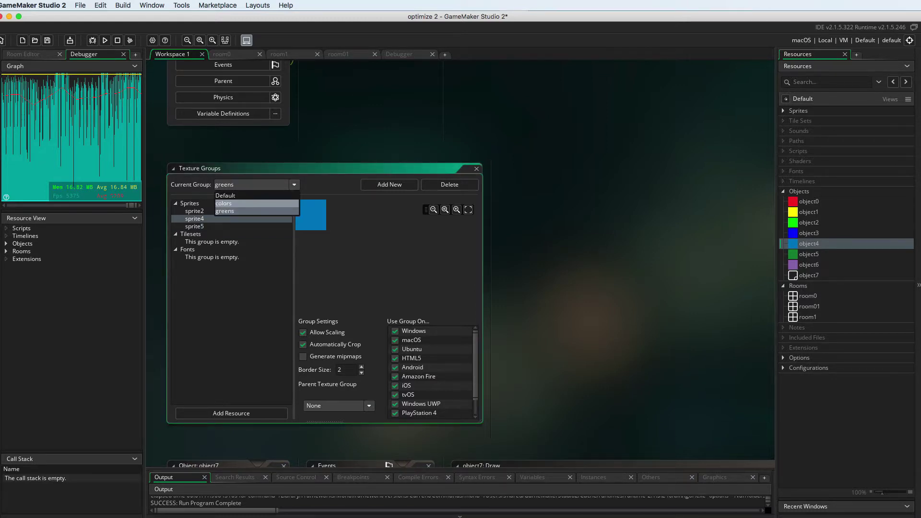
{"action": "left_click", "coordinate": [256, 203]}
{"action": "scroll", "coordinate": [359, 288], "scroll_direction": "down", "scroll_amount": 1}
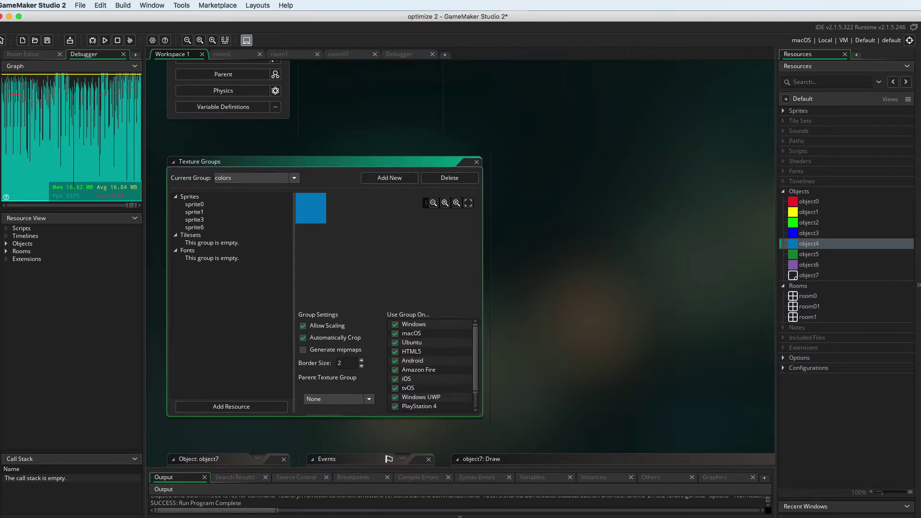
{"action": "left_click", "coordinate": [231, 407]}
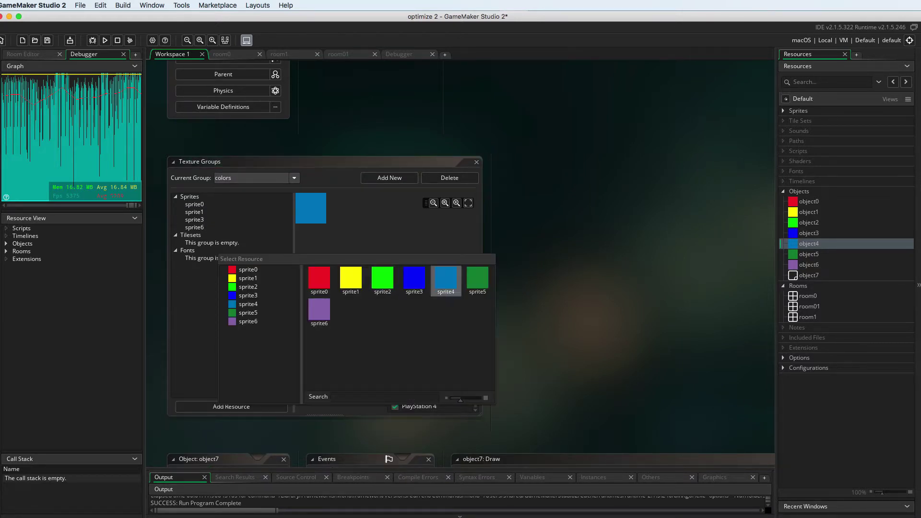
{"action": "left_click", "coordinate": [446, 281]}
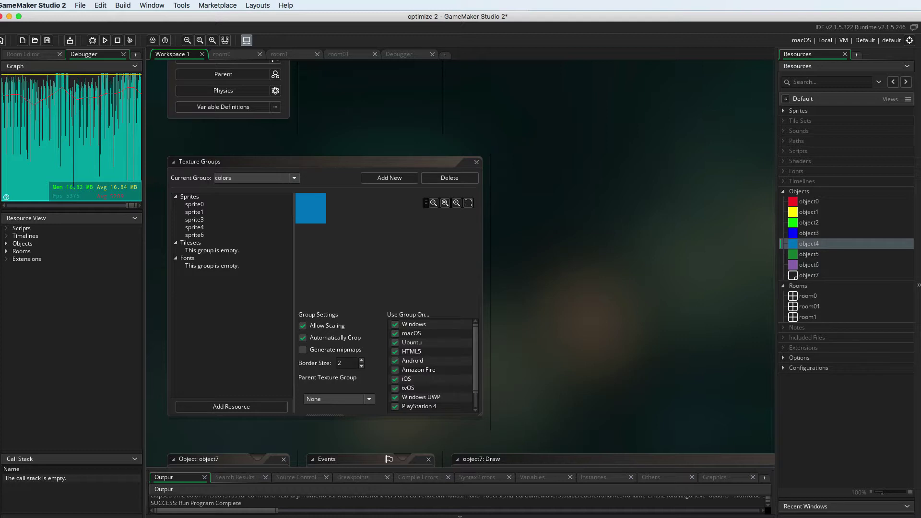
{"action": "left_click", "coordinate": [194, 228]}
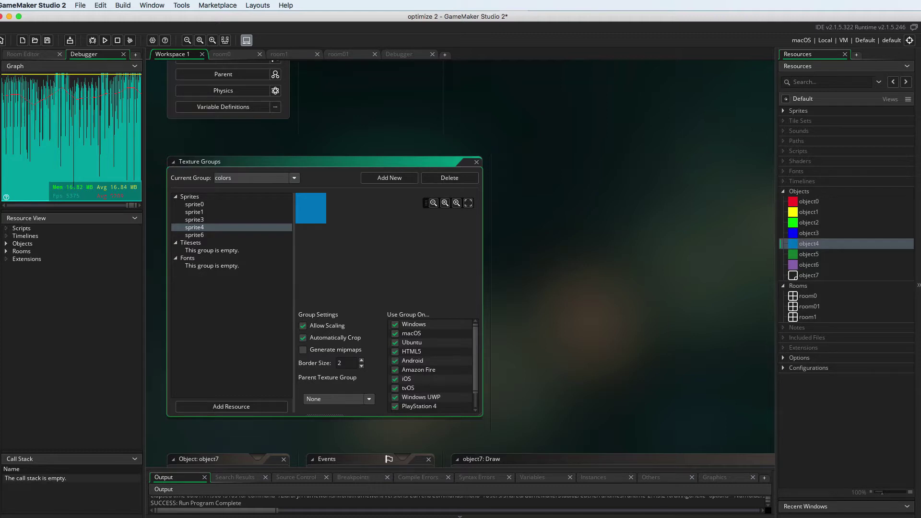
Confirm greens now holds sprite5, then open room01
{"action": "left_click", "coordinate": [294, 178]}
{"action": "left_click", "coordinate": [252, 205]}
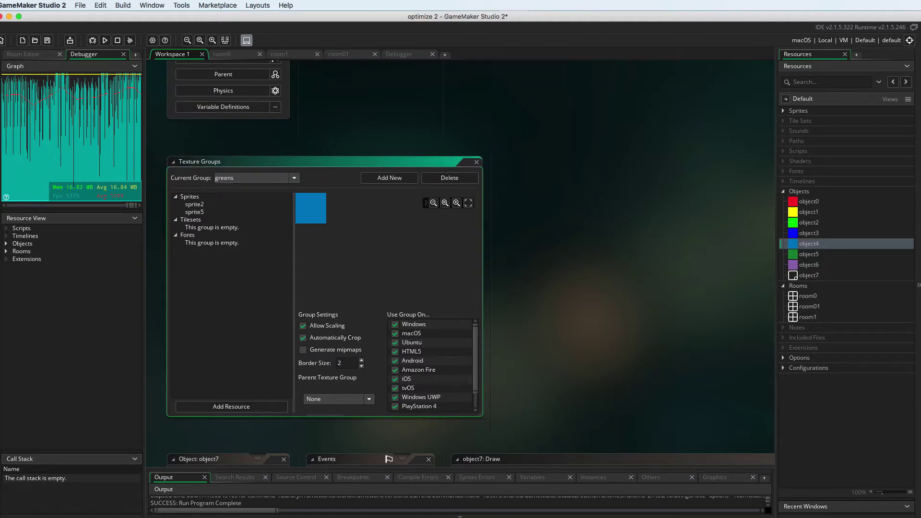
{"action": "left_click", "coordinate": [195, 212]}
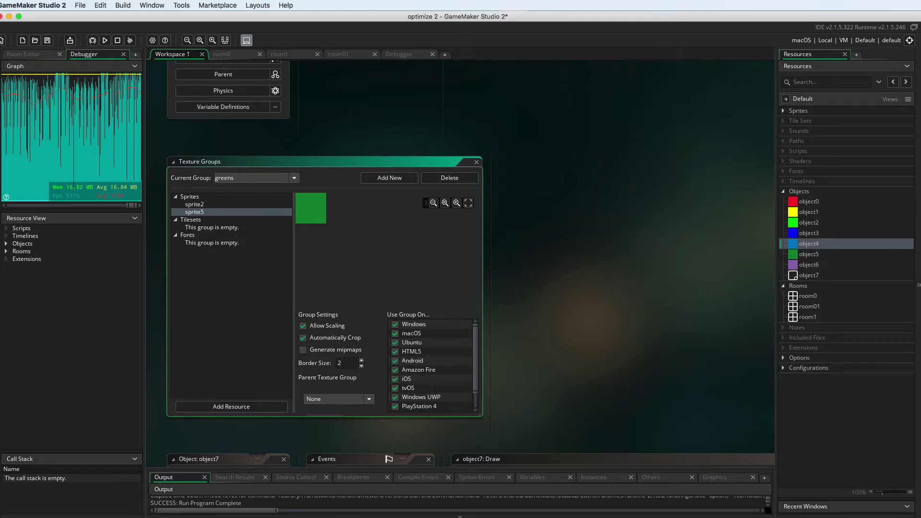
{"action": "left_click", "coordinate": [809, 306]}
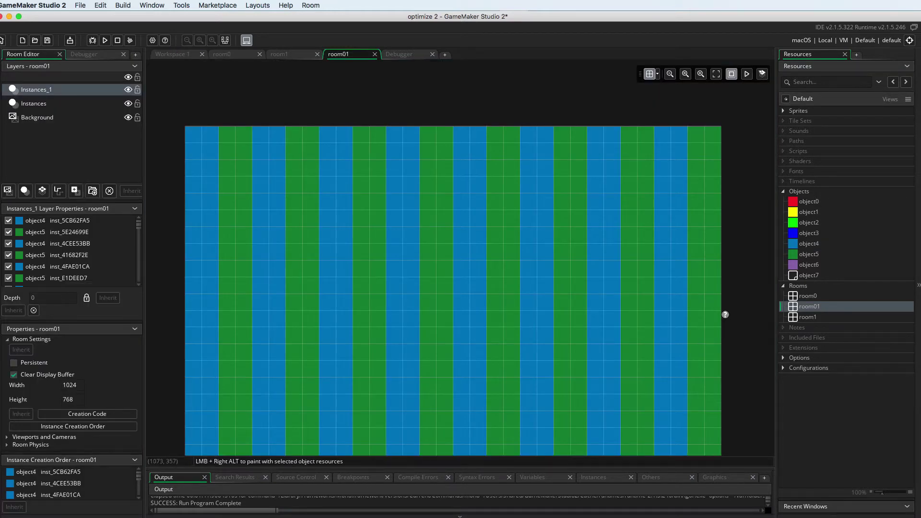
Place an object7 instance higher up beside room01's right edge, then run the game with F5
{"action": "left_click", "coordinate": [725, 314]}
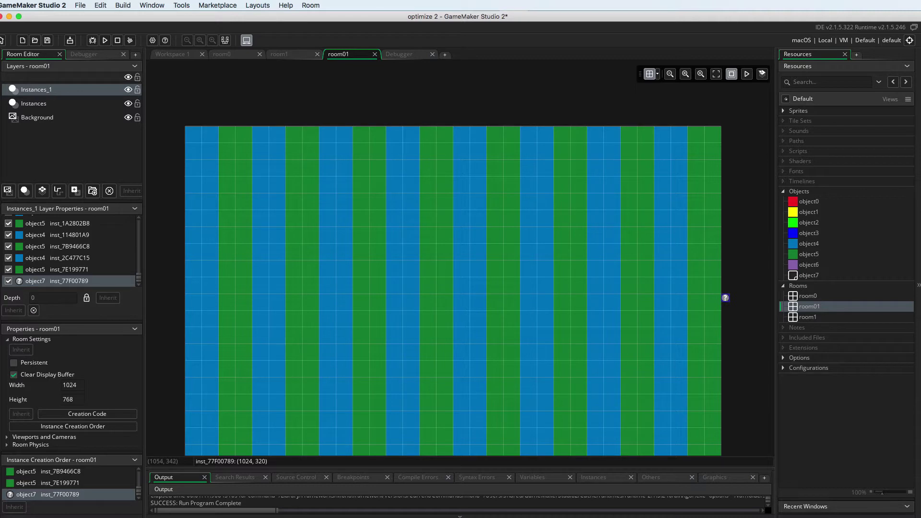
{"action": "left_click_drag", "start_coordinate": [725, 297], "coordinate": [725, 230]}
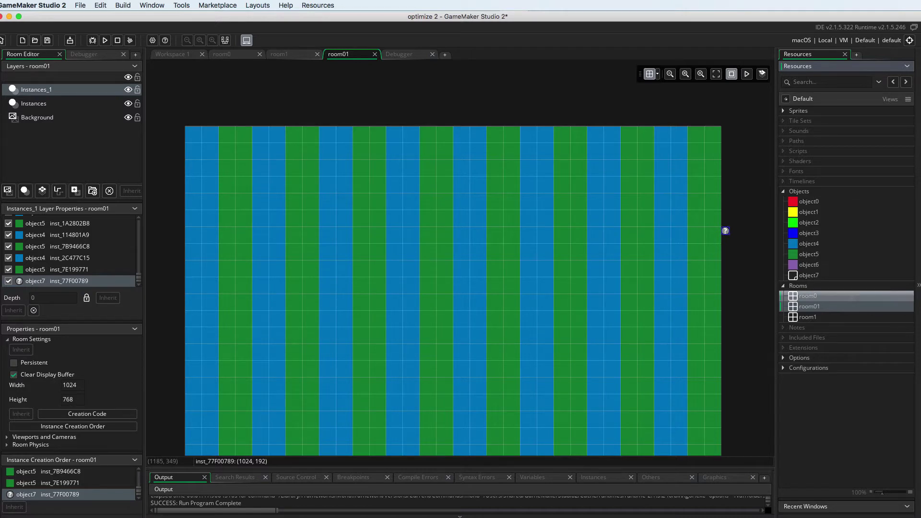
{"action": "key", "text": "F5"}
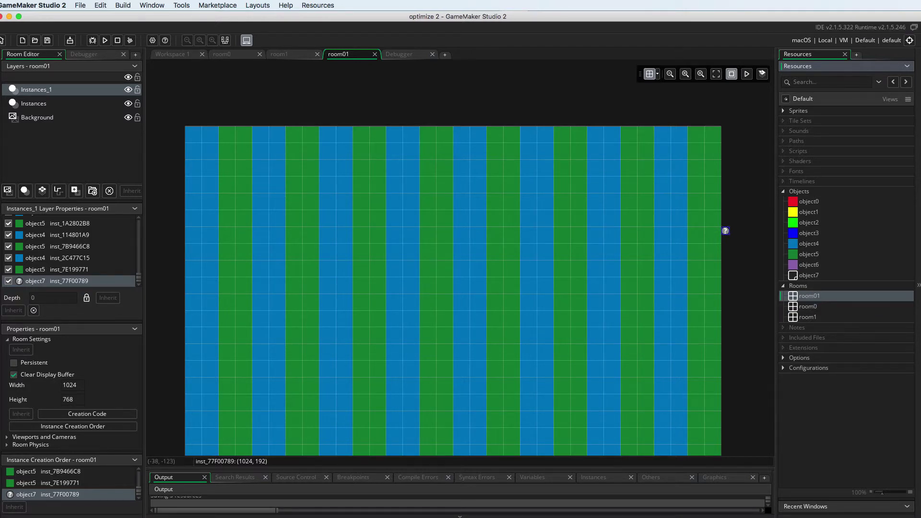